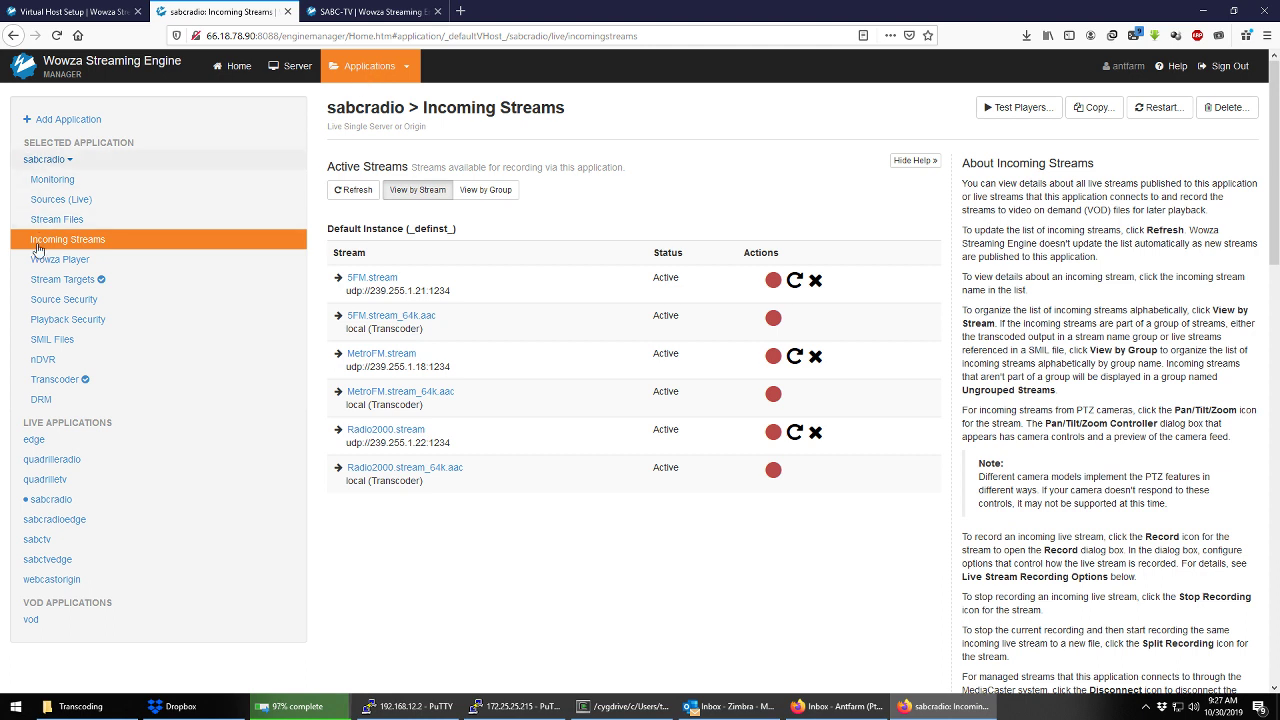
Open sabcradio's Stream Targets list to reach the 5FM (RTMP) target.
{"action": "left_click", "coordinate": [68, 279]}
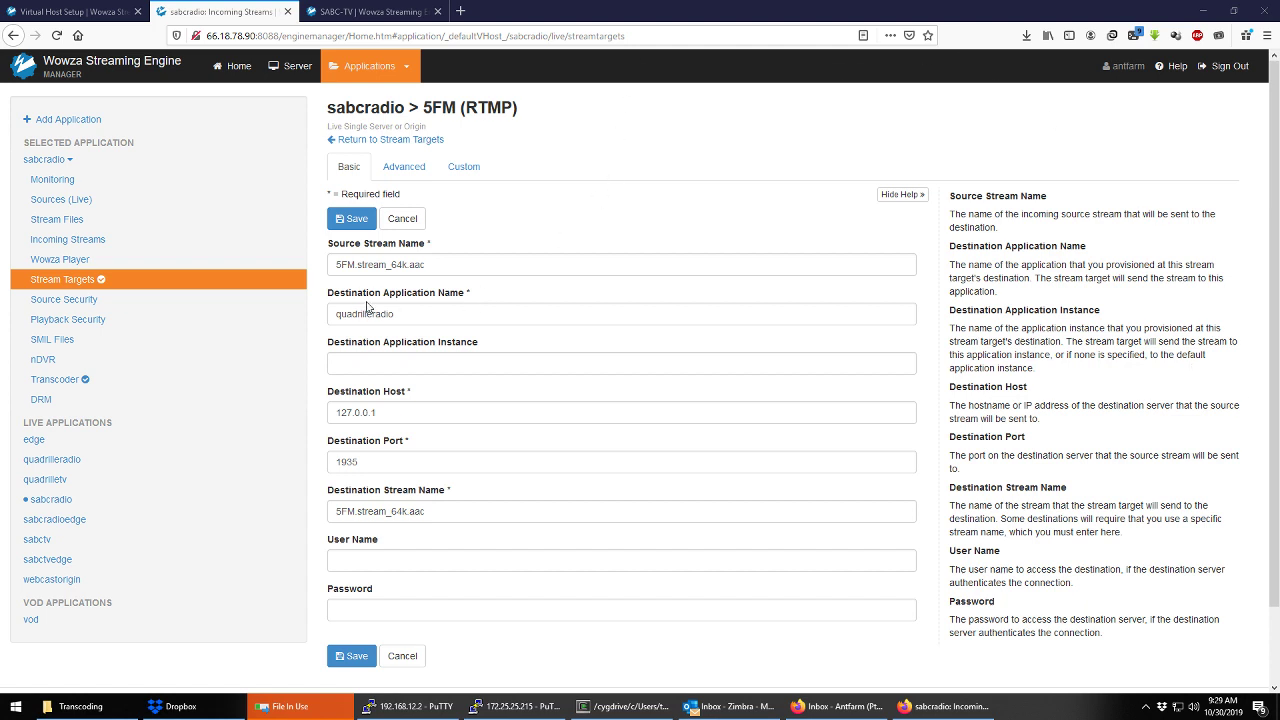
Review the 5FM target's source stream, destination application, host, port and stream name, then switch to sabctv.
{"action": "left_click", "coordinate": [426, 268]}
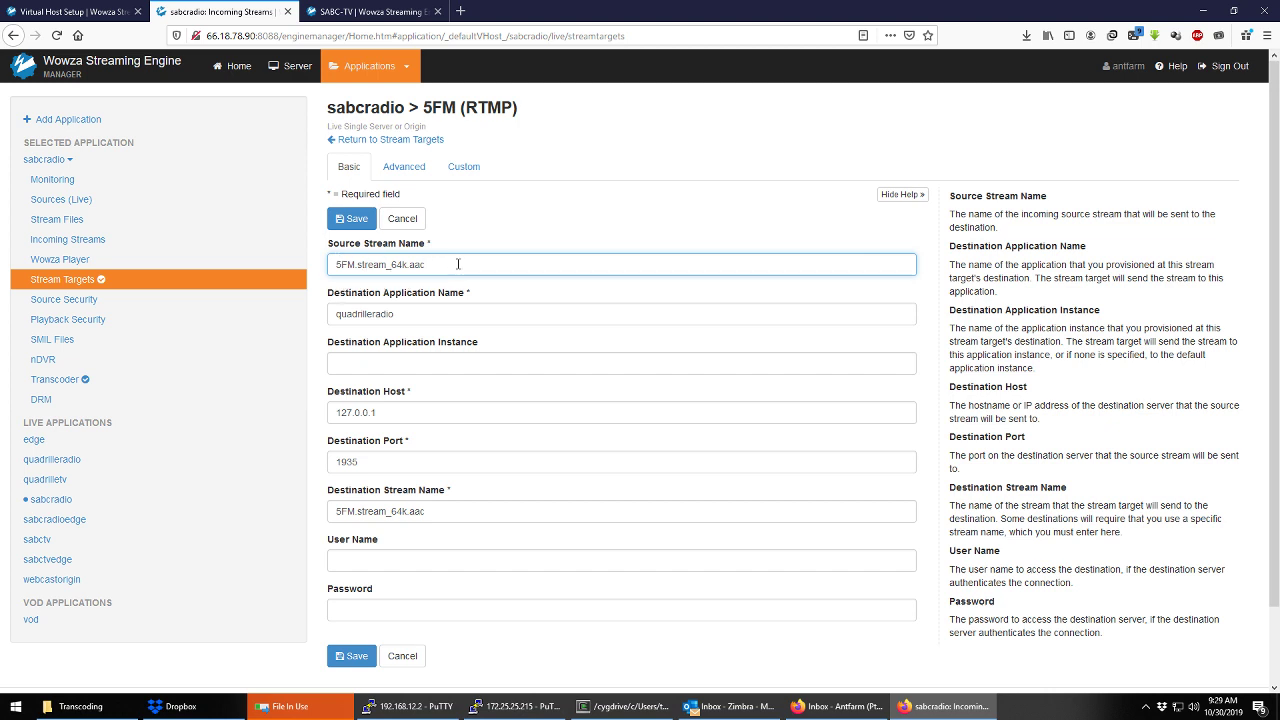
{"action": "left_click", "coordinate": [410, 310]}
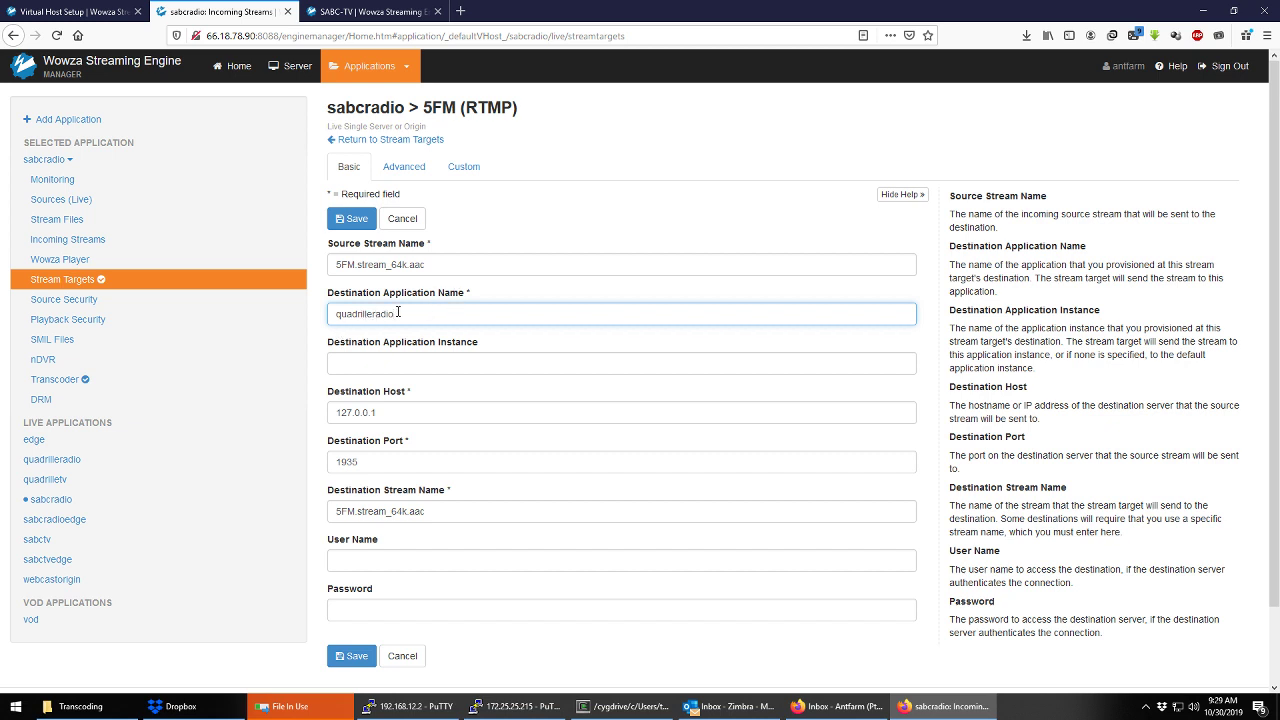
{"action": "left_click", "coordinate": [390, 408]}
{"action": "scroll", "coordinate": [413, 400], "scroll_direction": "down", "scroll_amount": 2}
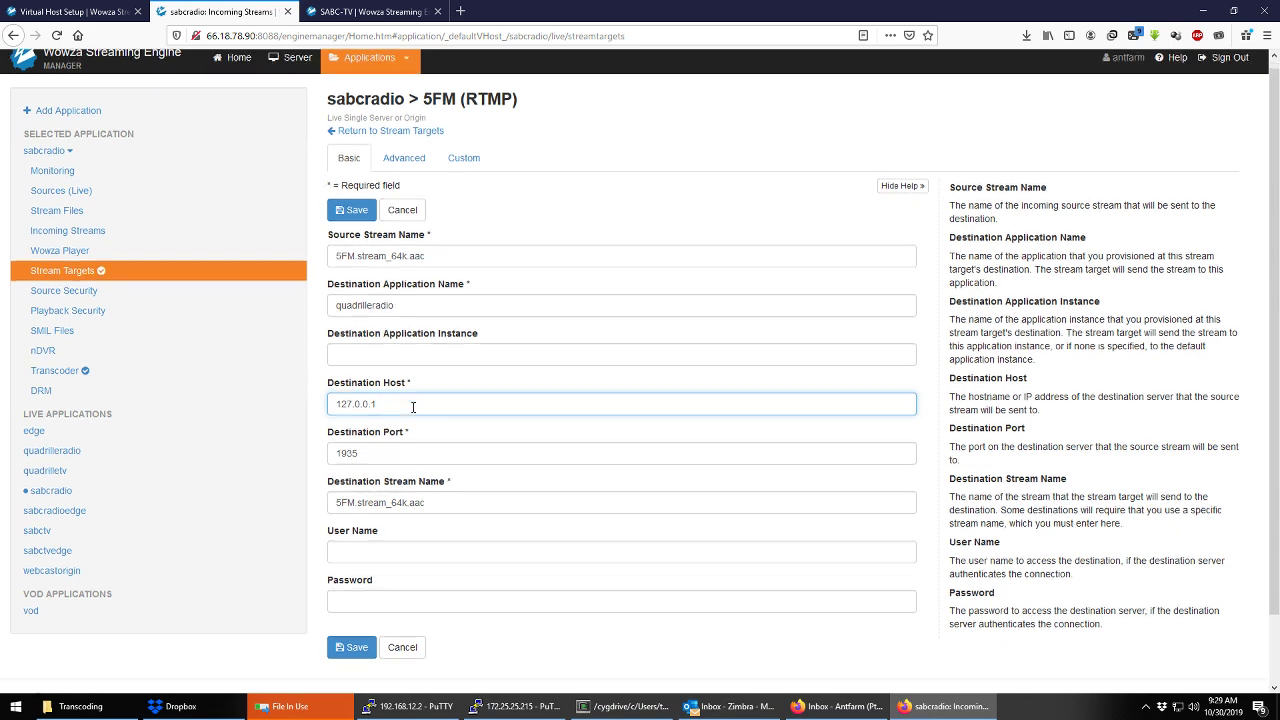
{"action": "left_click", "coordinate": [413, 377]}
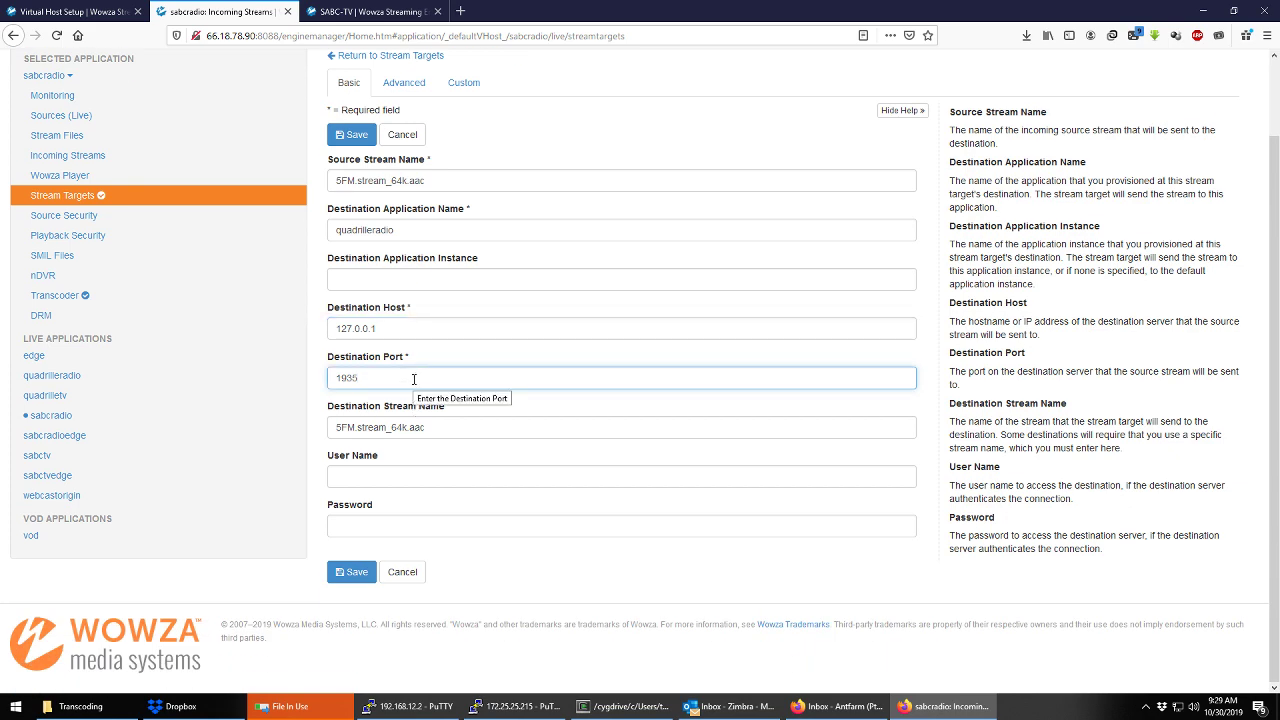
{"action": "left_click", "coordinate": [477, 427]}
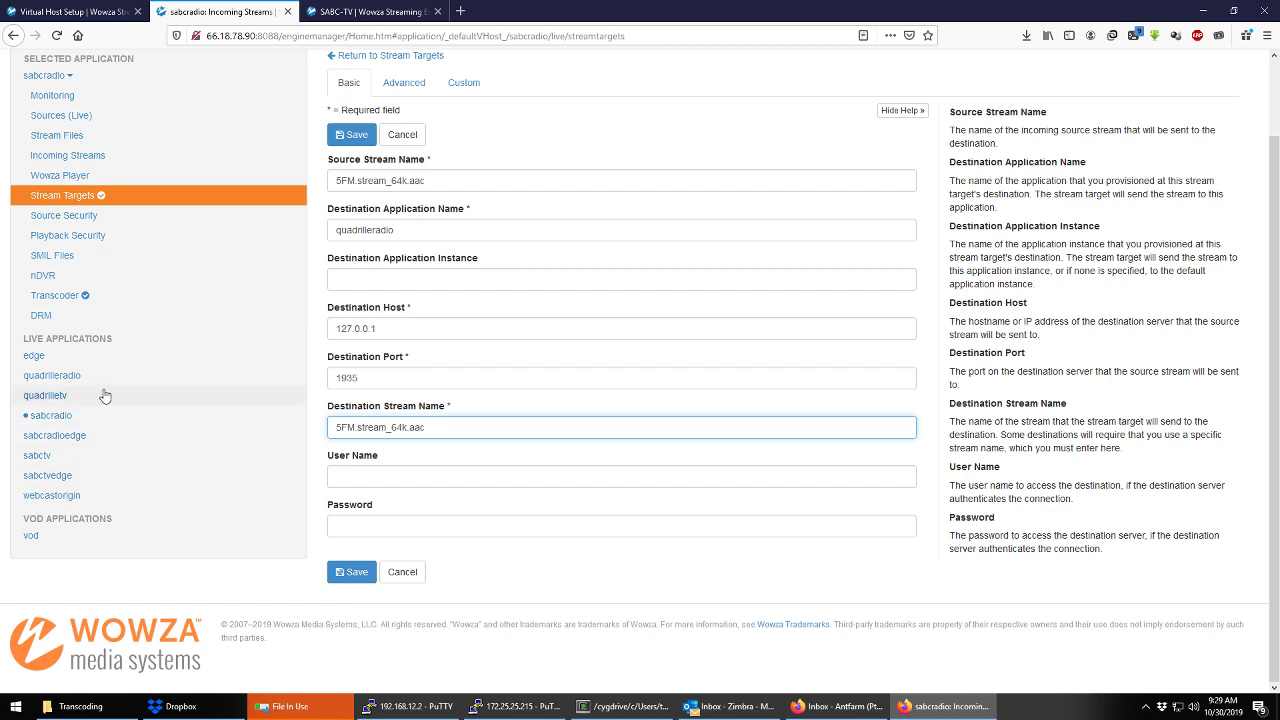
{"action": "left_click", "coordinate": [44, 455]}
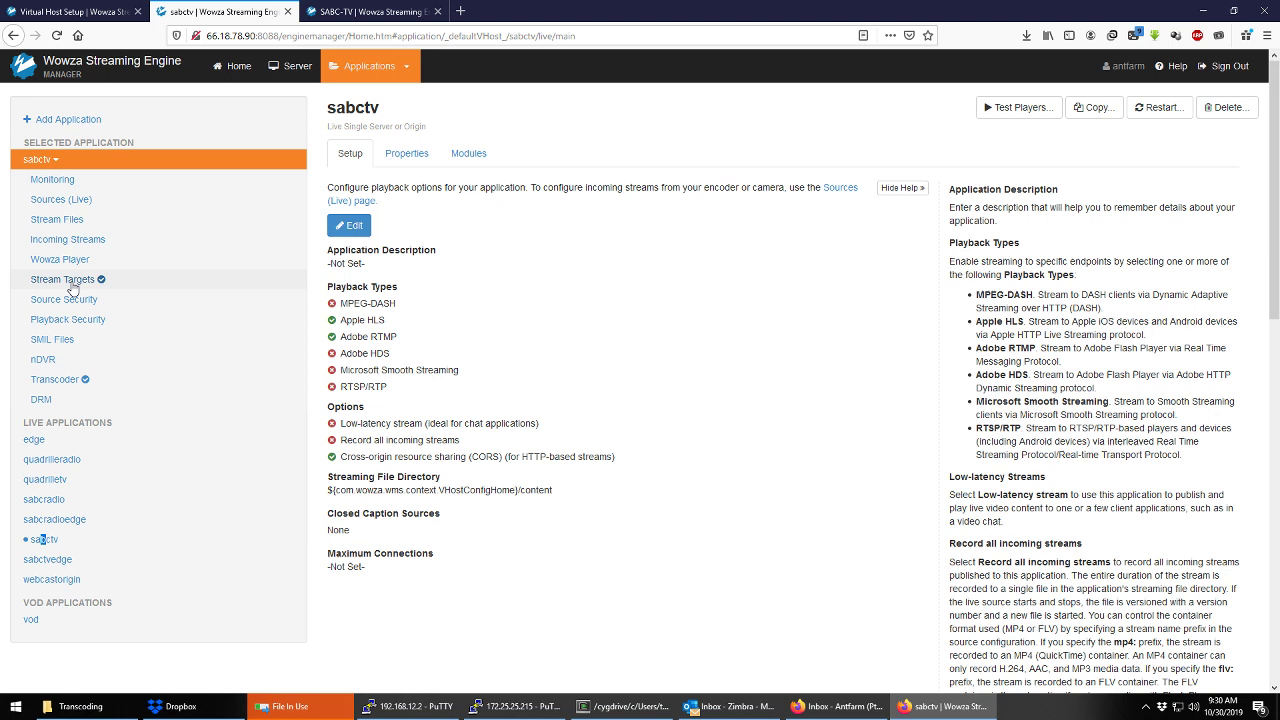
List sabctv's stream targets, including Parliament-1080p (RTMP) sending to quadrilletv on 127.0.0.1:1935.
{"action": "left_click", "coordinate": [70, 281]}
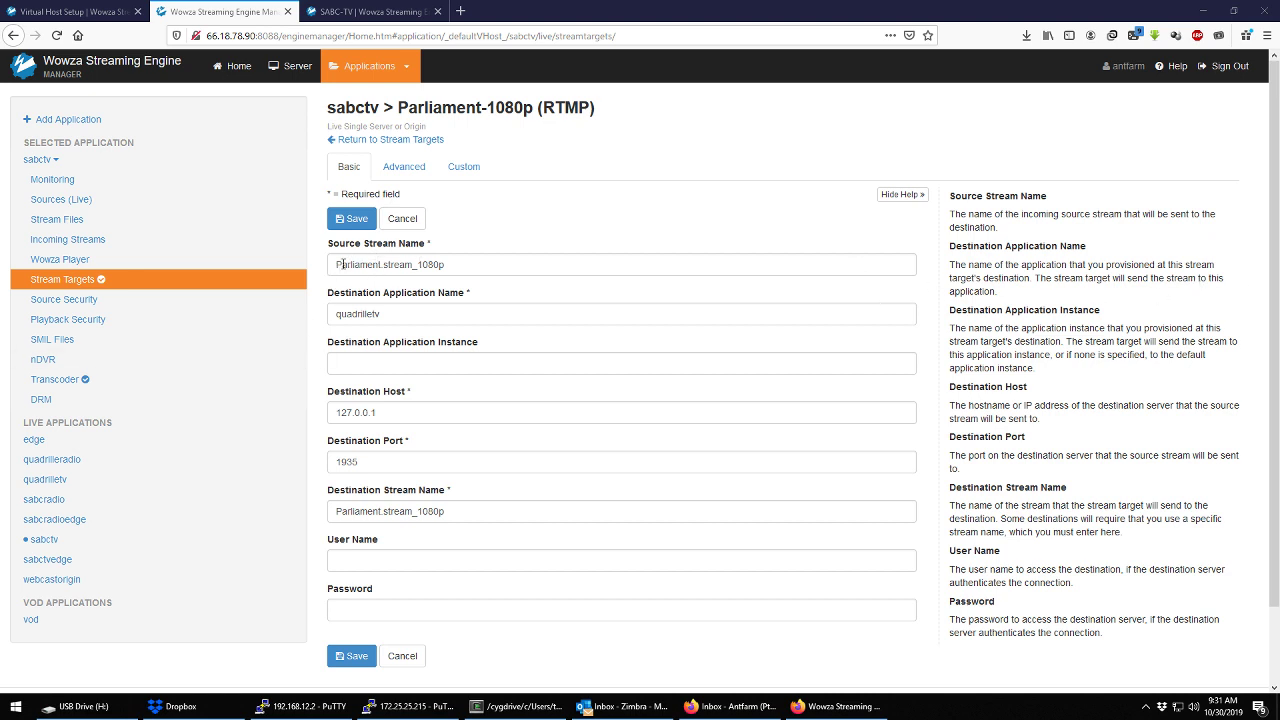
{"action": "left_click", "coordinate": [439, 264]}
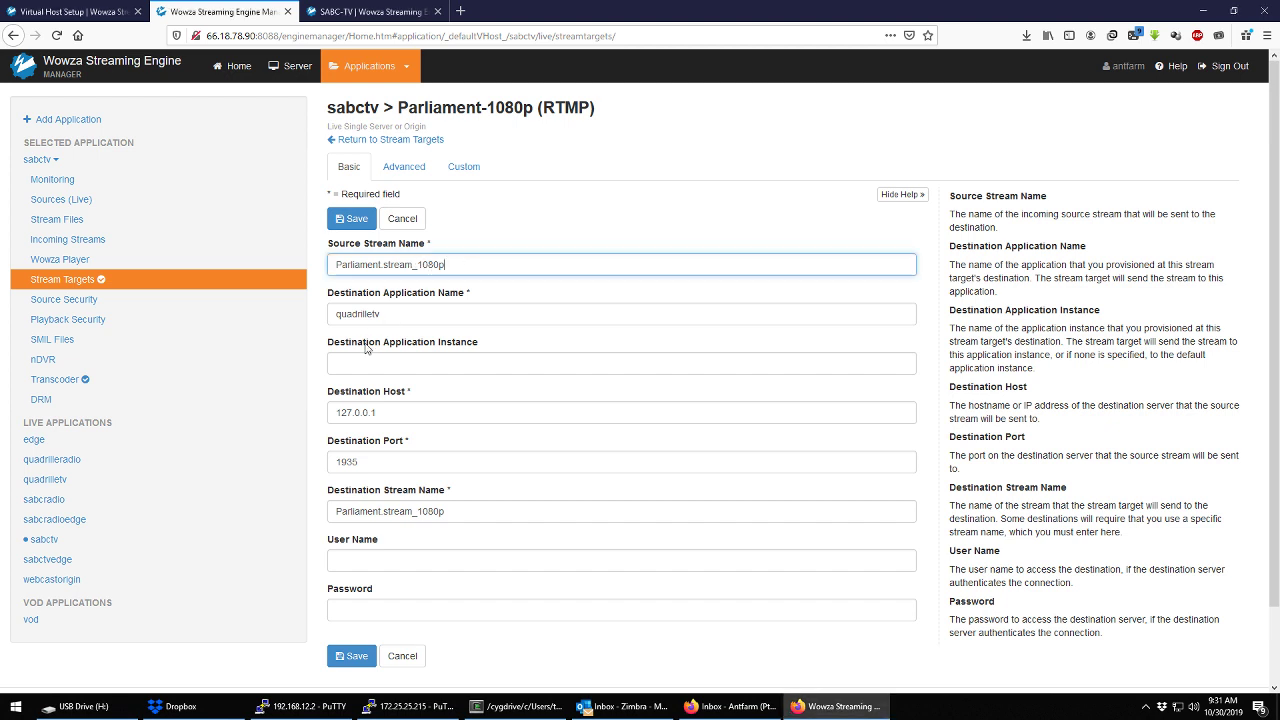
{"action": "left_click", "coordinate": [400, 309]}
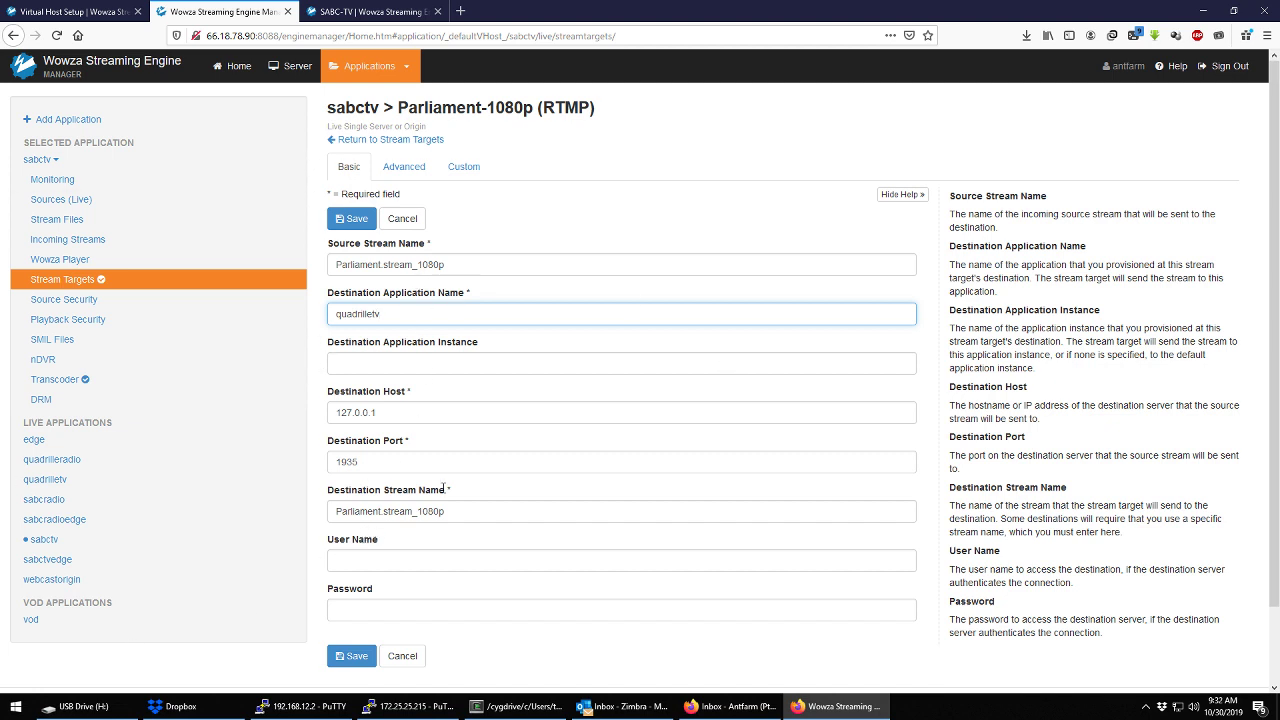
{"action": "left_click", "coordinate": [425, 141]}
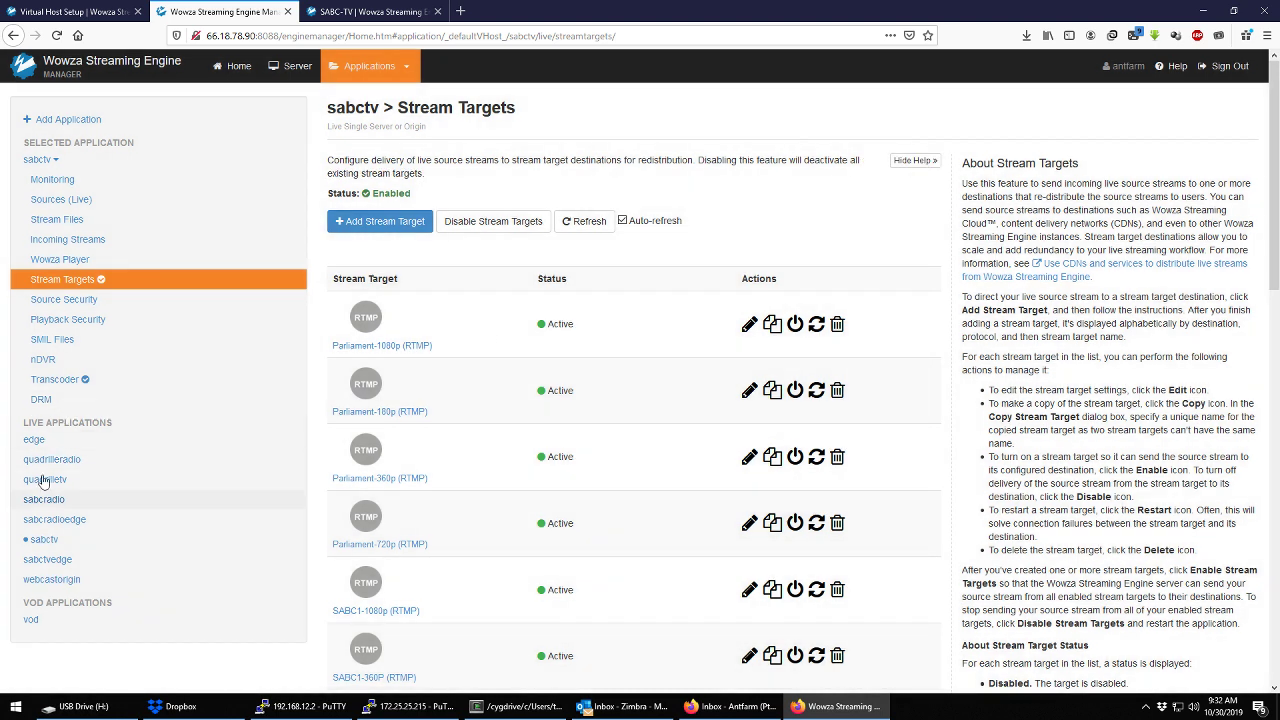
Switch to quadrilletv and check its incoming Parliament, SABC1–3 and SABCNews renditions are active.
{"action": "left_click", "coordinate": [45, 480]}
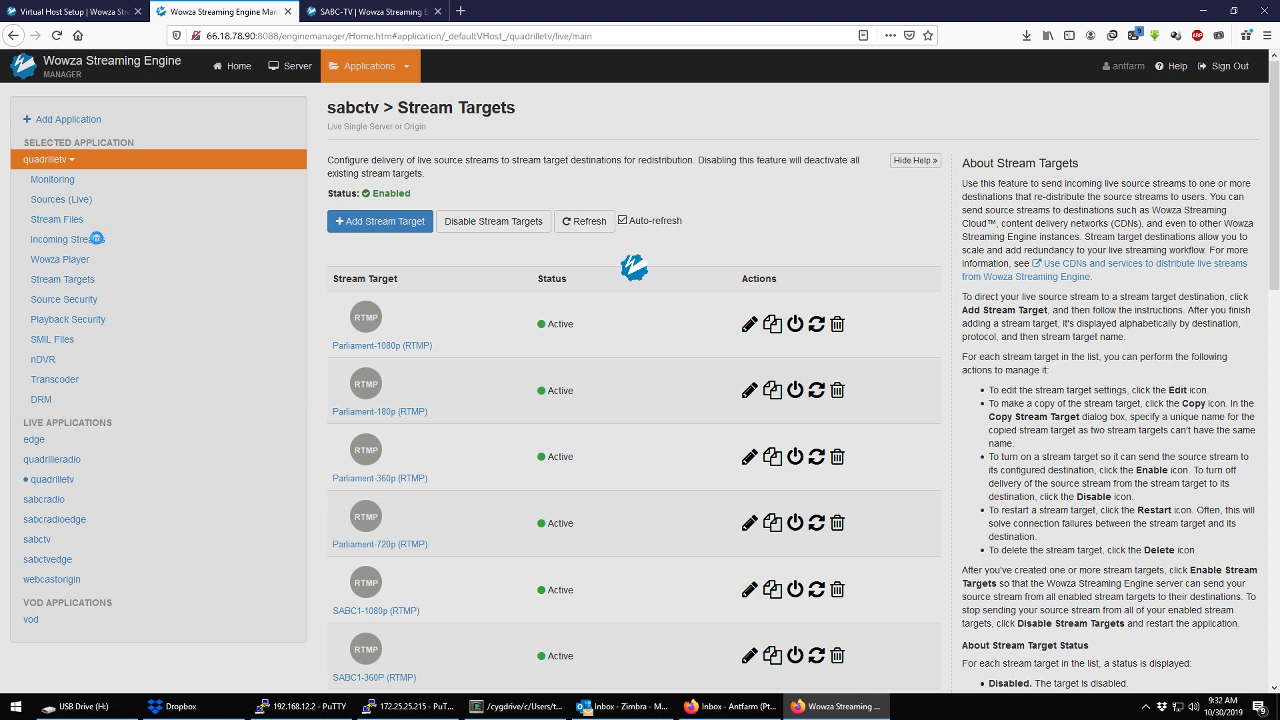
{"action": "left_click", "coordinate": [89, 242]}
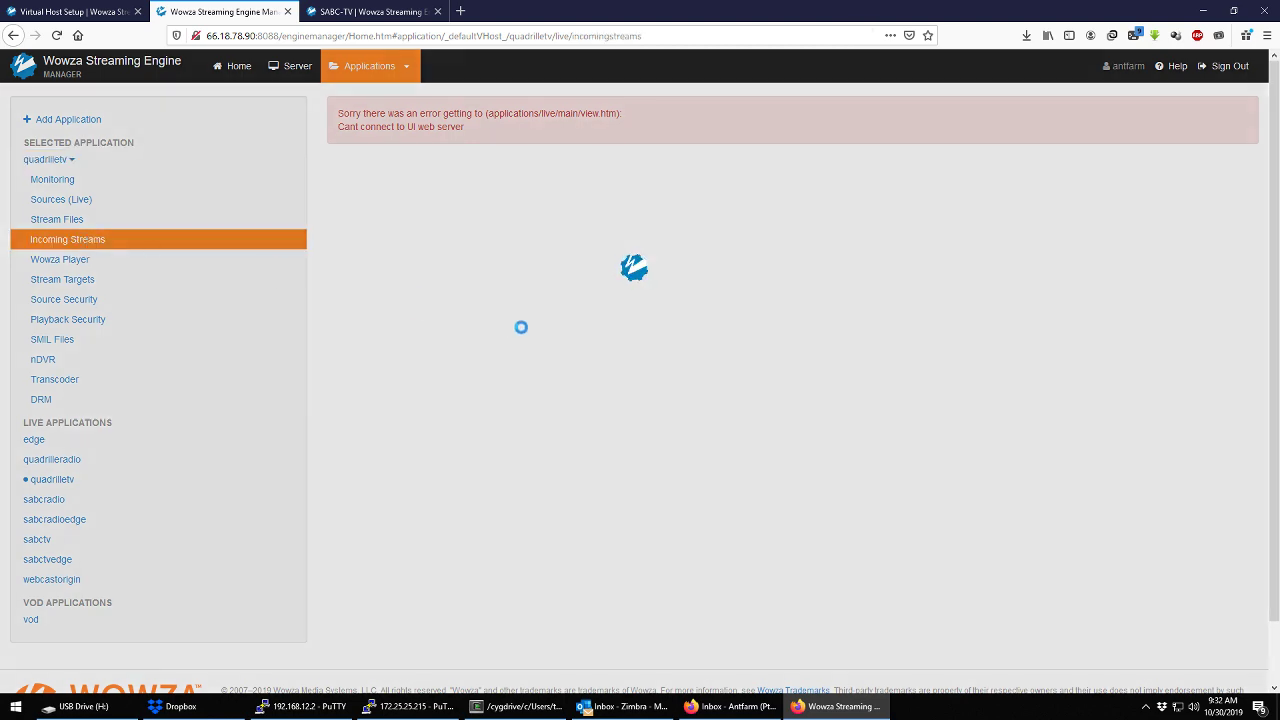
{"action": "scroll", "coordinate": [500, 466], "scroll_direction": "down", "scroll_amount": 8}
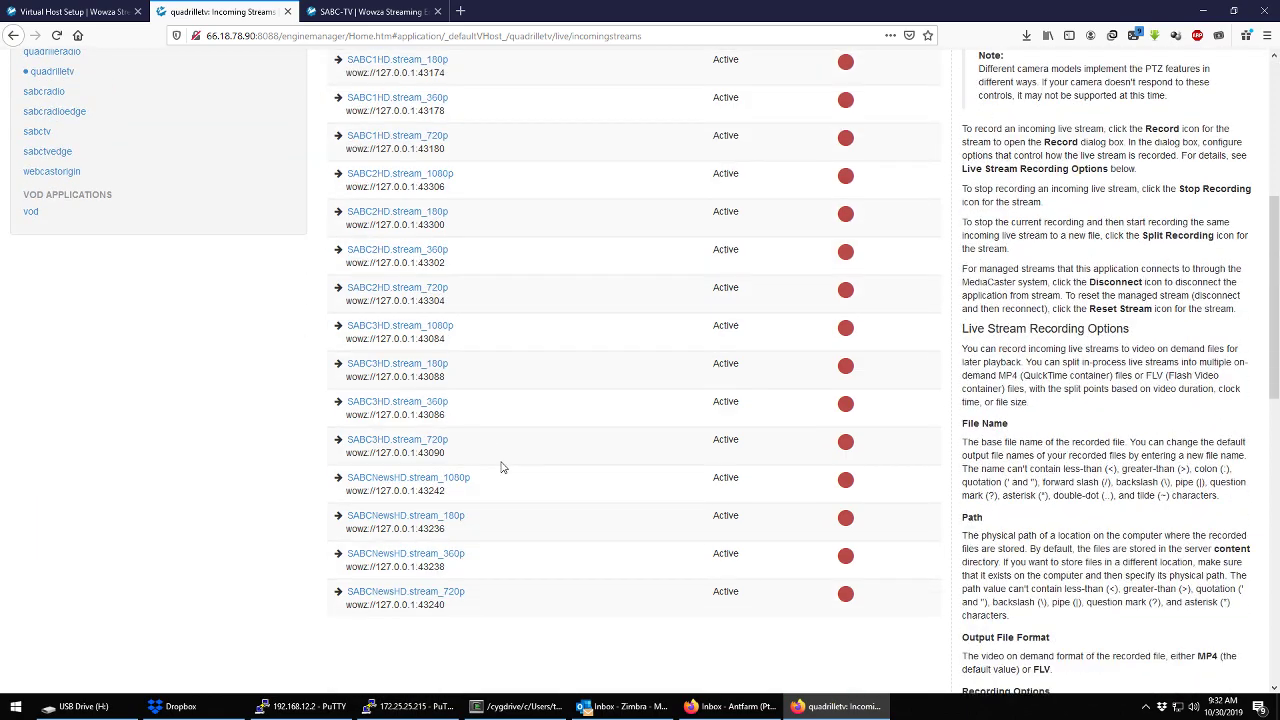
{"action": "scroll", "coordinate": [500, 466], "scroll_direction": "down", "scroll_amount": 2}
{"action": "scroll", "coordinate": [465, 459], "scroll_direction": "up", "scroll_amount": 9}
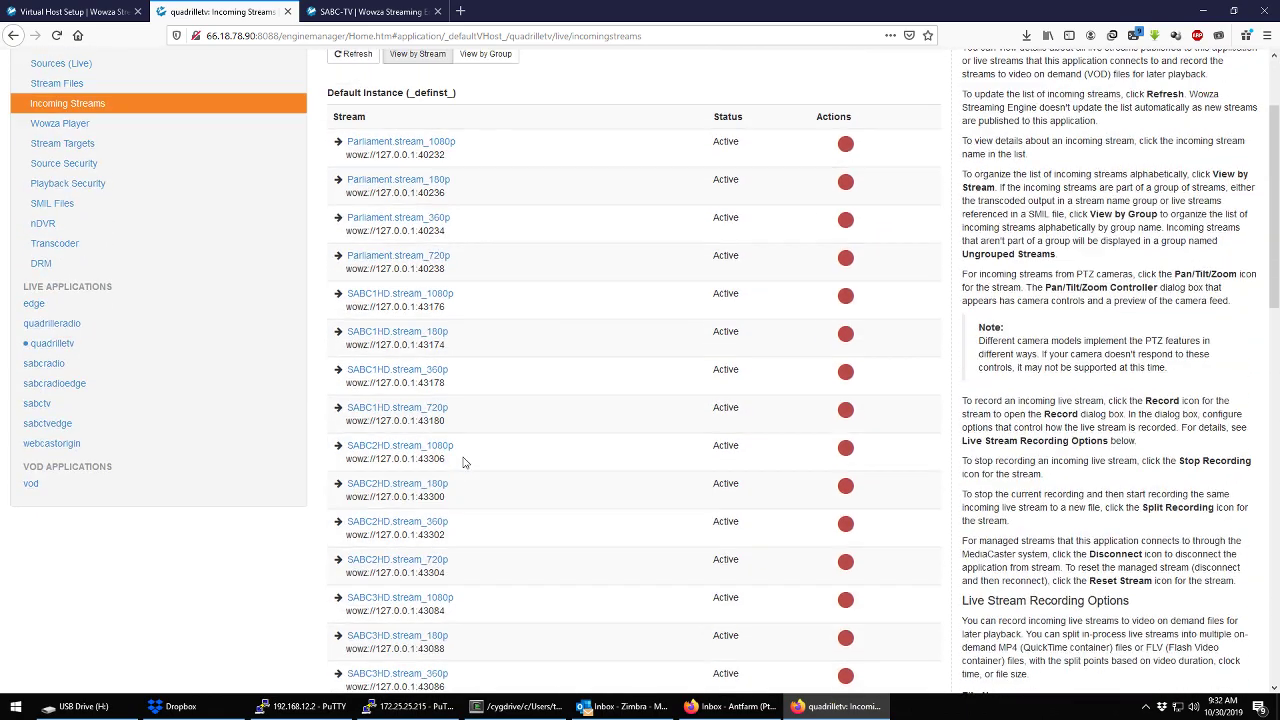
{"action": "scroll", "coordinate": [465, 459], "scroll_direction": "up", "scroll_amount": 1}
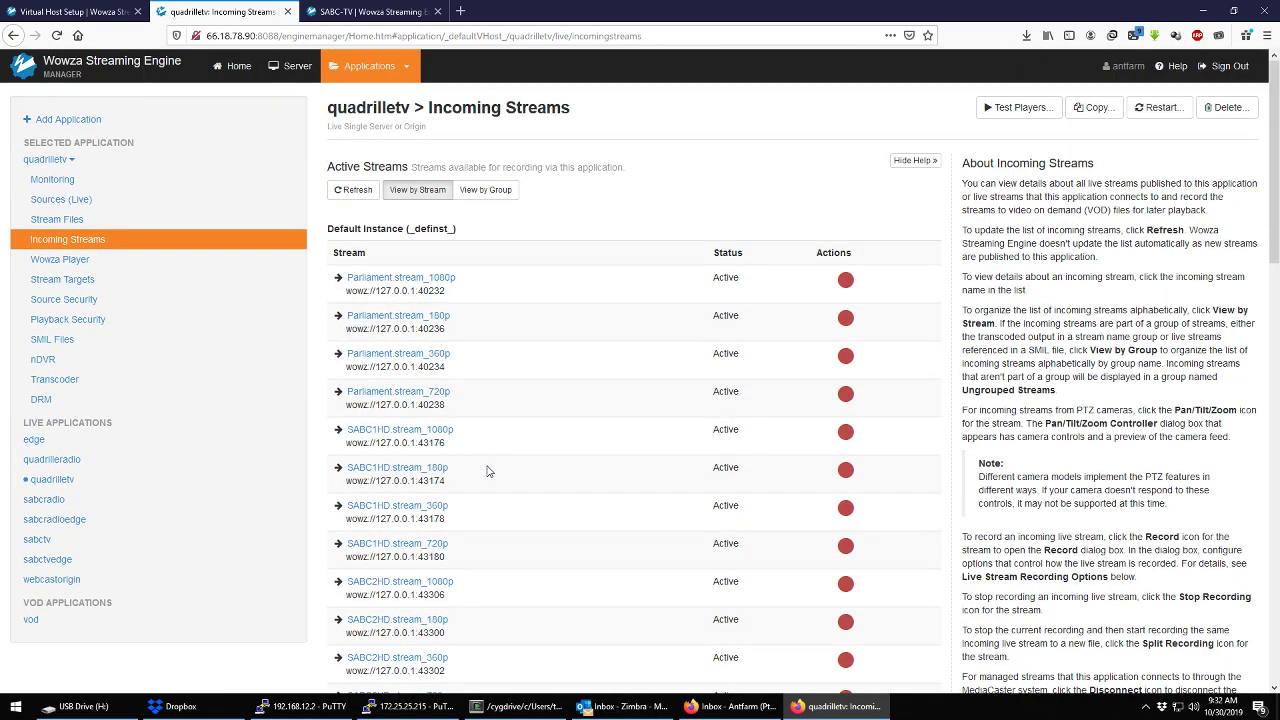